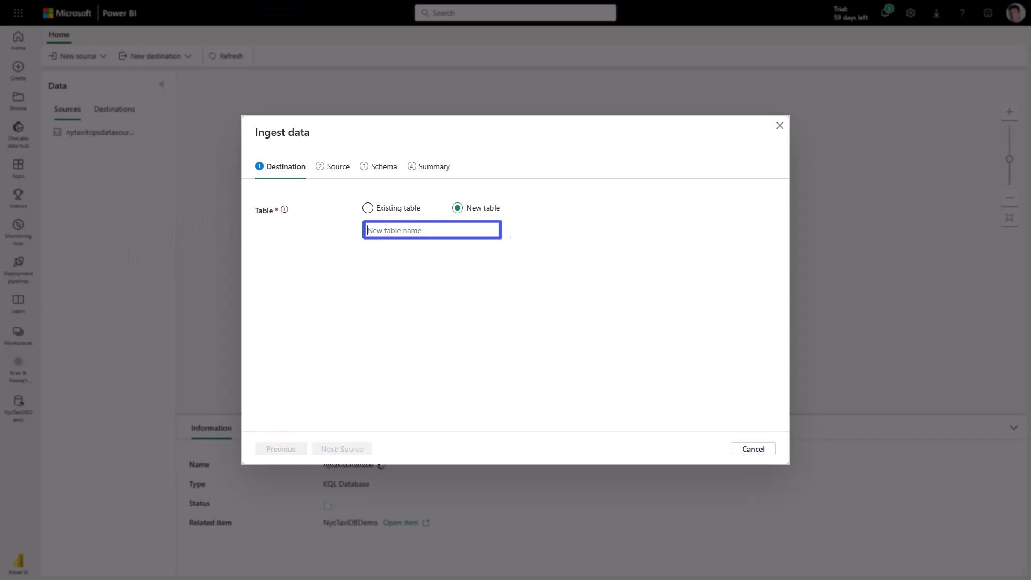
Step: Name the new table nyctaxitrips and advance past the source step to the schema preview
type("nyctaxitrips")
left_click(348, 450)
key("Return")
Step: Set the data format to JSON, review the schema columns, and start continuous ingestion
left_click(369, 290)
left_click(304, 301)
left_click(470, 284)
mouse_move(518, 297)
left_click(583, 359)
scroll(512, 422, "right", 10)
scroll(386, 403, "down", 1)
left_click(371, 449)
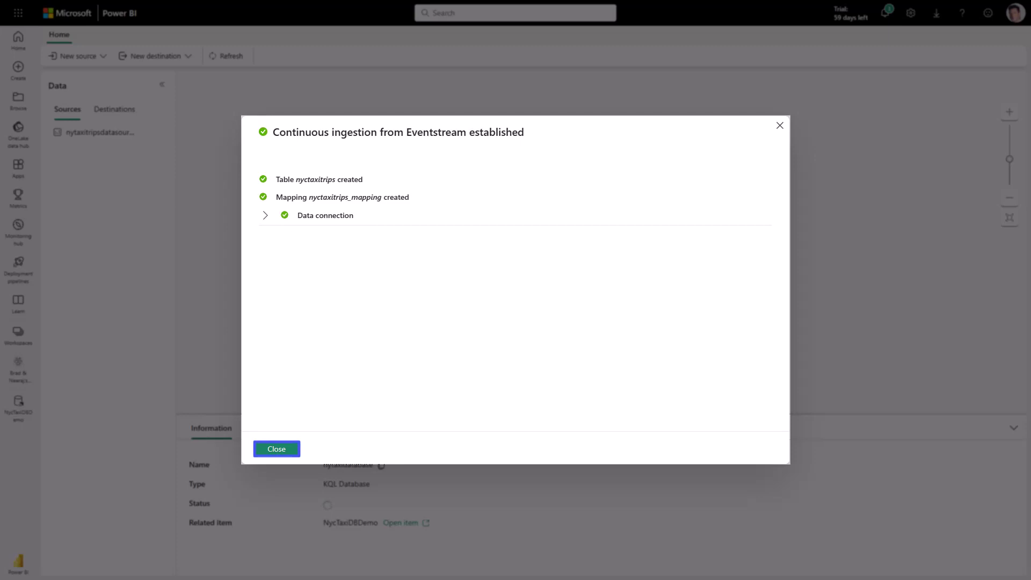
Step: Close the confirmation, open the NycTaxiDBDemo database, and choose Blob container as the data source
left_click(276, 449)
left_click(21, 373)
left_click(133, 356)
left_click(166, 56)
left_click(177, 140)
Step: Paste the NYCTaxiLocations blob link, ingest it with the previewed schema, and refresh the database
left_click(371, 450)
key("ctrl+v")
left_click(360, 451)
scroll(731, 408, "down", 3)
scroll(736, 405, "down", 5)
left_click(368, 451)
left_click(277, 449)
left_click(68, 56)
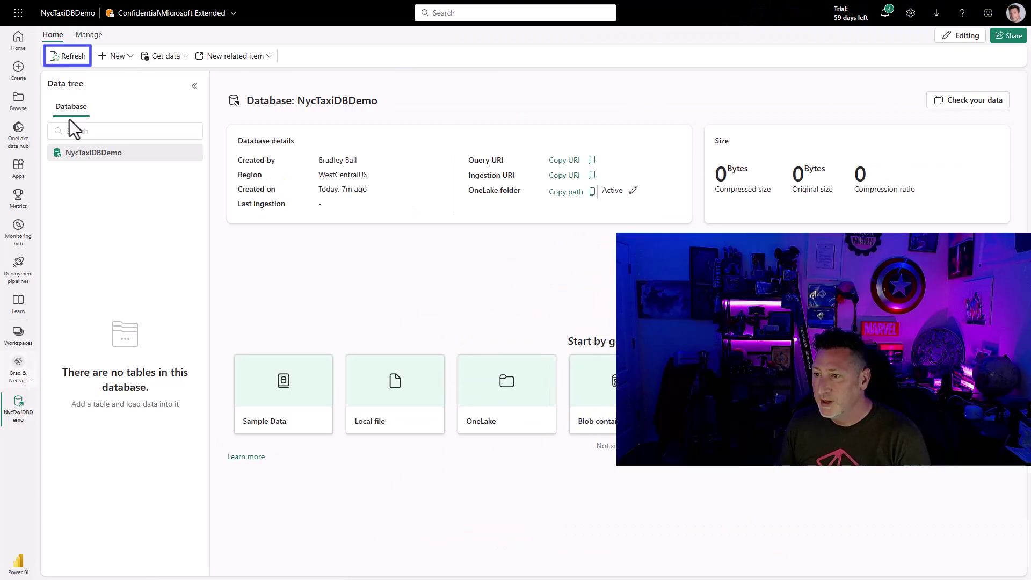
left_click(18, 367)
left_click(131, 402)
left_click(290, 432)
left_click(19, 449)
Step: Query any 100 nyctaxitrips records and save it as a new KQL queryset named '<user> KQL 1'
left_click(194, 204)
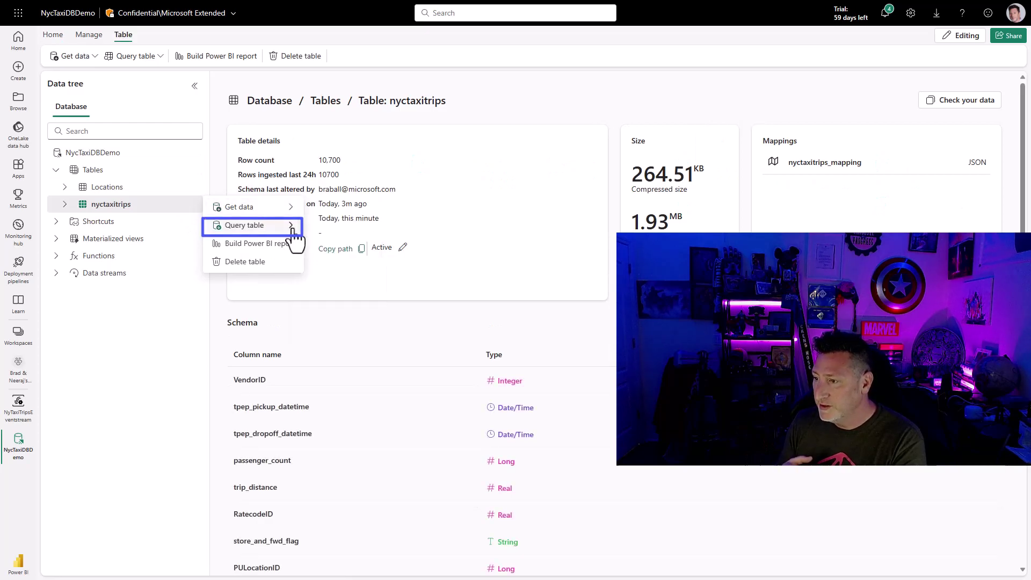
left_click(295, 226)
left_click(307, 168)
left_click(632, 74)
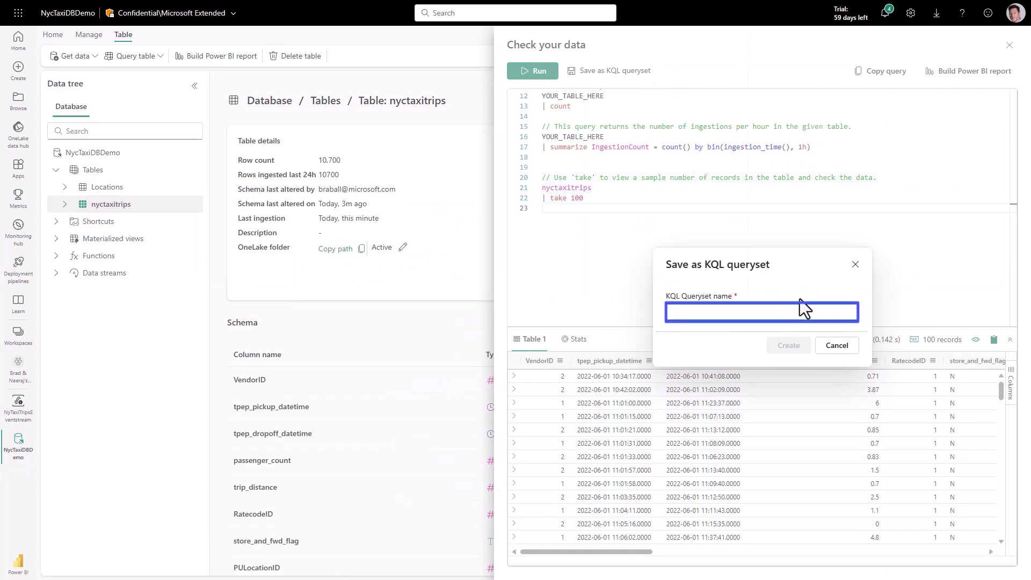
type("Brad KQL 1")
left_click(794, 348)
Step: Below the sample query, start an explain statement for 'select * from nyctaxitrips'
key("Return")
type("explain")
key("Return")
type("select * from nyctaxitrips")
Step: Run the explain, then paste its translated KQL query on a new line and run it
left_click_drag(316, 242, 162, 230)
left_click(56, 57)
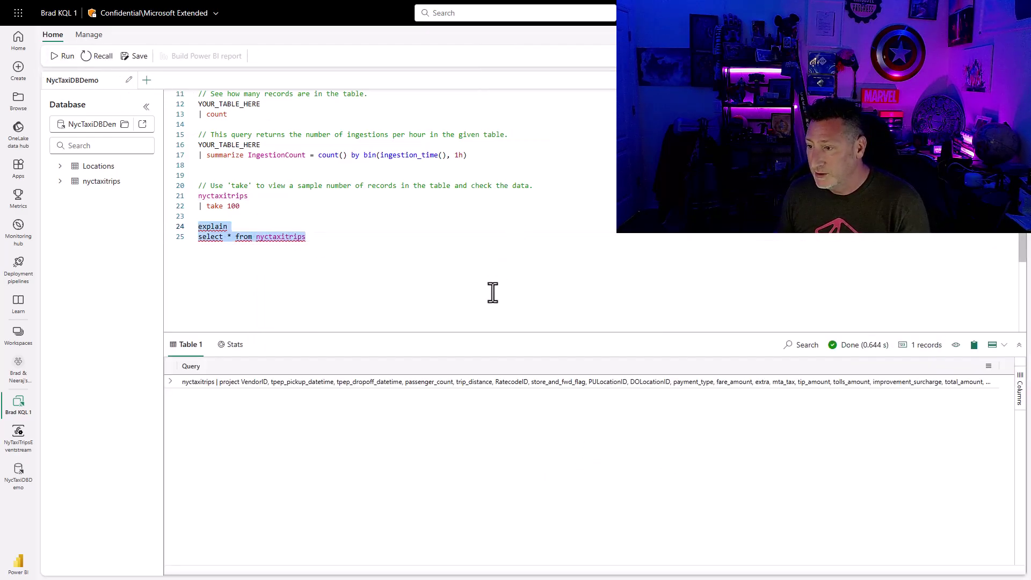
right_click(450, 382)
left_click(482, 388)
left_click(338, 236)
key("Return")
key("ctrl+v")
left_click_drag(189, 276, 189, 252)
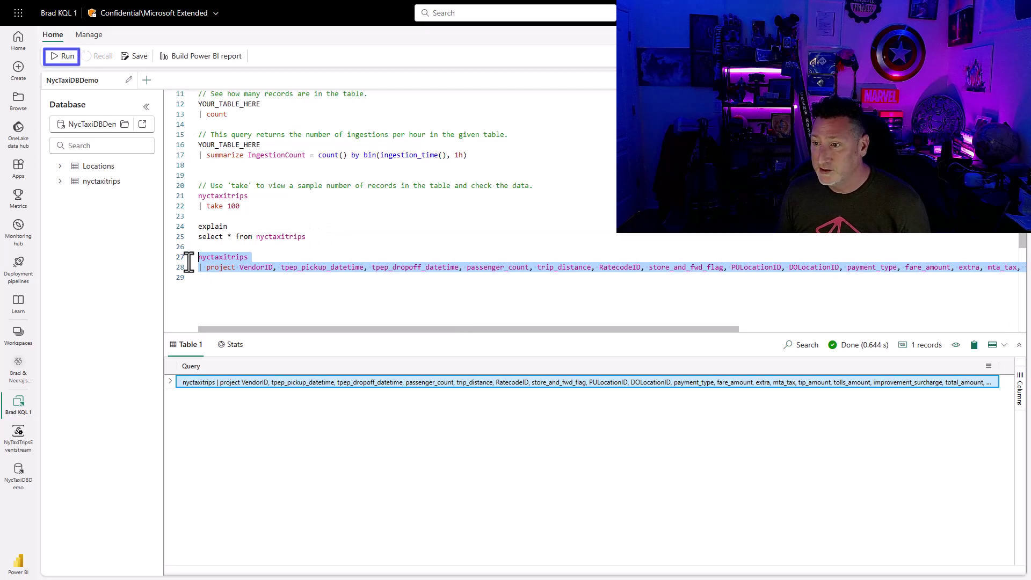
left_click(62, 57)
Step: Generate a SQL query of 100 nyctaxitrips records from the table and run it in the queryset
left_click(18, 472)
left_click(188, 209)
left_click(194, 205)
mouse_move(274, 227)
mouse_move(416, 346)
left_click(506, 349)
left_click(13, 411)
left_click_drag(361, 266, 154, 267)
left_click(65, 56)
Step: Run 'select tip_amount, fare_amount from nyctaxitrips where trip_distance > 1 order by trip_distance desc'
left_click(377, 264)
key("Return")
key("Return")
type("select tip_amount, ")
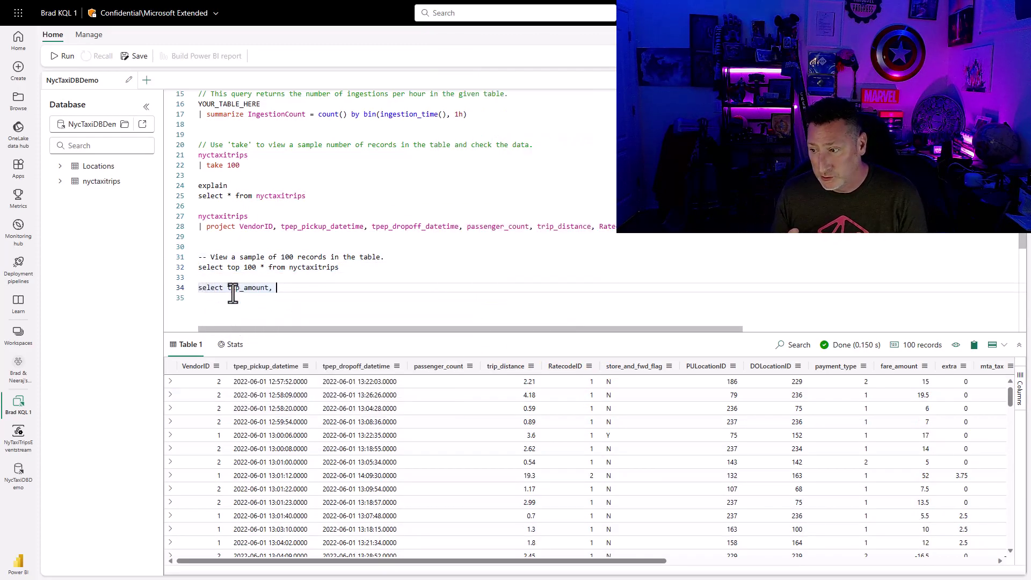
type("fare_amount from nyctaxitrips where trip")
key("Tab")
type("> 1 order by trip_distance desc")
triple_click(233, 293)
left_click(60, 57)
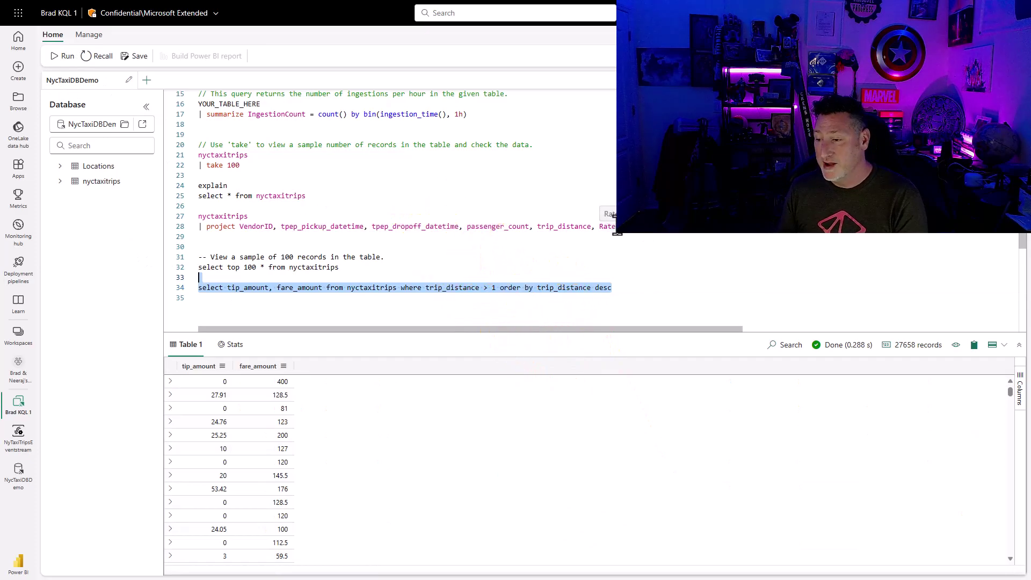
Step: Create a new KQL queryset named NycTaxiqs for the NycTaxiDBDemo database
left_click(19, 474)
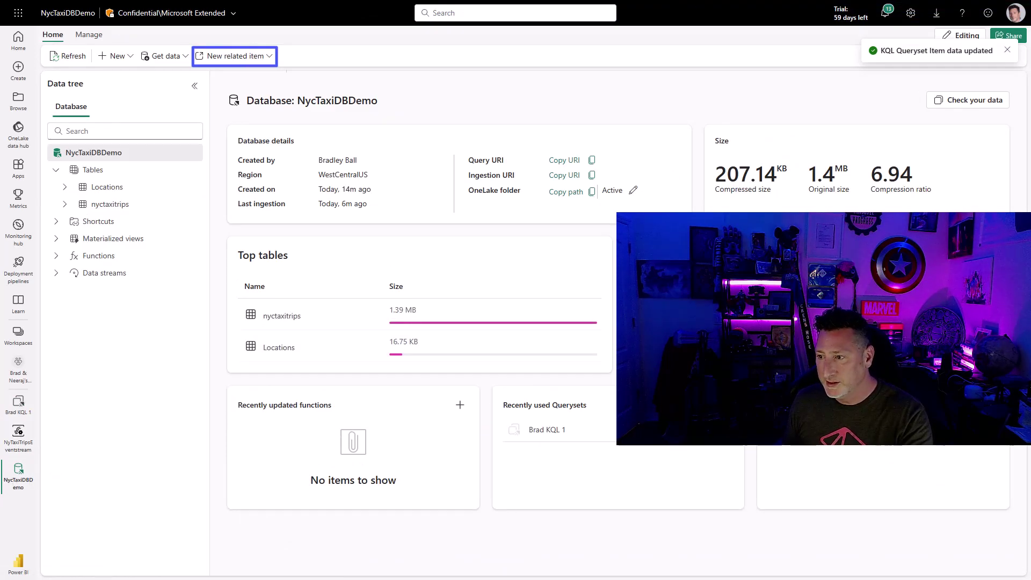
left_click(268, 57)
left_click(257, 75)
left_click(516, 332)
Step: Replace the template lines with the borough trip-count query, run it, and build a Power BI report with a map
scroll(223, 229, "up", 2)
left_click_drag(488, 260, 173, 156)
key("Delete")
left_click(215, 217)
key("ctrl+v")
left_click(60, 57)
left_click(199, 57)
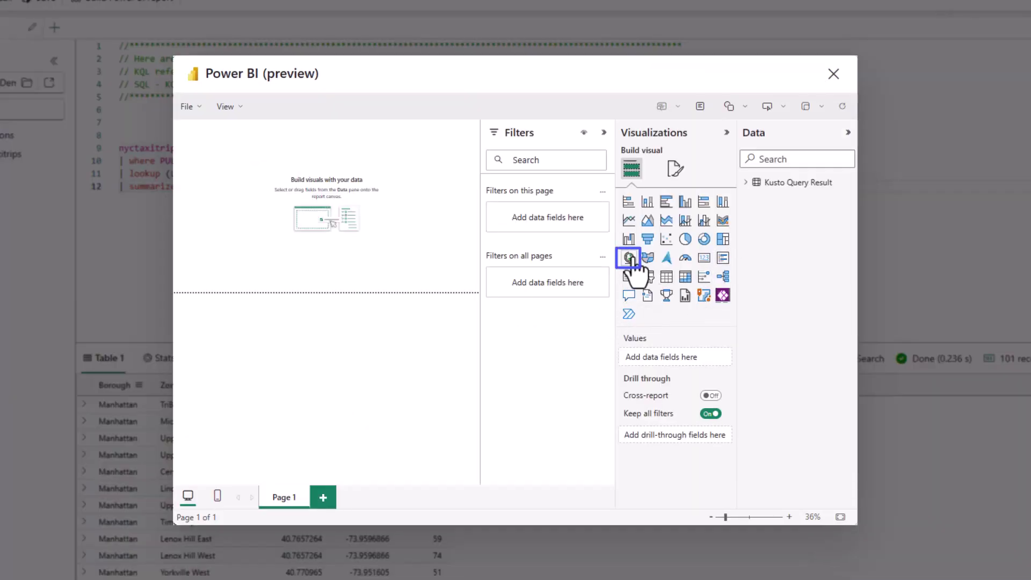
left_click(630, 258)
Step: Widen the map and set Longitude, Latitude, Borough as legend, and Count as bubble size
left_click_drag(242, 190, 423, 197)
left_click(746, 183)
left_click_drag(800, 248, 684, 478)
left_click_drag(802, 231, 678, 437)
left_click_drag(800, 200, 668, 404)
scroll(682, 421, "down", 2)
left_click_drag(799, 214, 682, 472)
left_click(290, 269)
Step: Add a bar chart of Sum of Count by Borough
left_click(628, 203)
left_click_drag(808, 205, 685, 359)
left_click_drag(794, 226, 676, 407)
Step: Save the report as nyctaximapsreportdemo in the demo workspace with the Non-Business label
left_click(187, 108)
left_click(215, 141)
left_click(591, 310)
left_click(494, 349)
left_click(489, 256)
left_click(622, 278)
type("nyctaximapsreportdemo")
left_click(609, 358)
left_click(486, 383)
left_click(527, 396)
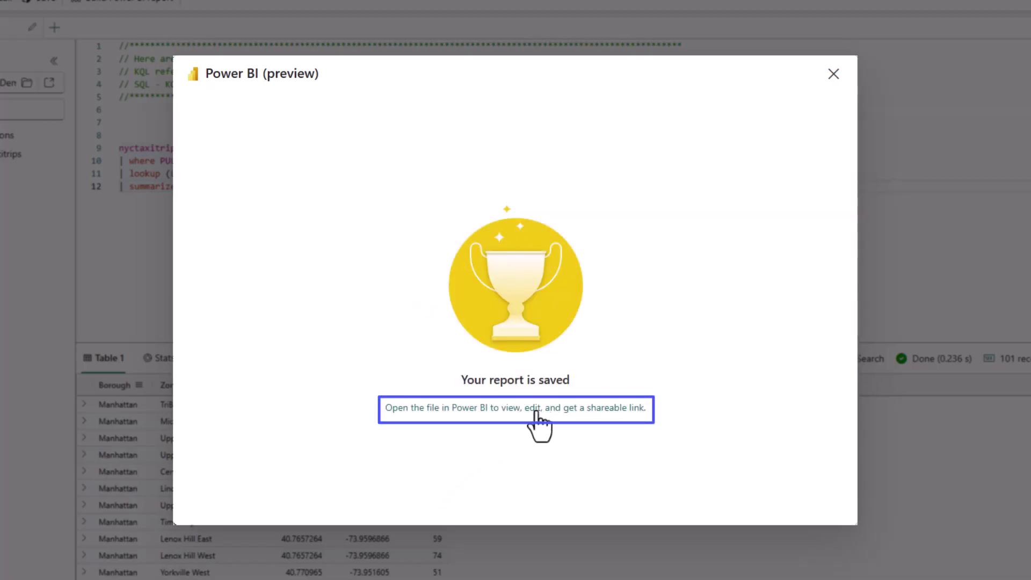
Step: Open the saved report in edit mode and show the page formatting options
left_click(535, 411)
left_click(408, 36)
left_click(886, 89)
Step: Switch Page refresh on with a 10-second interval, then save the report
left_click(863, 272)
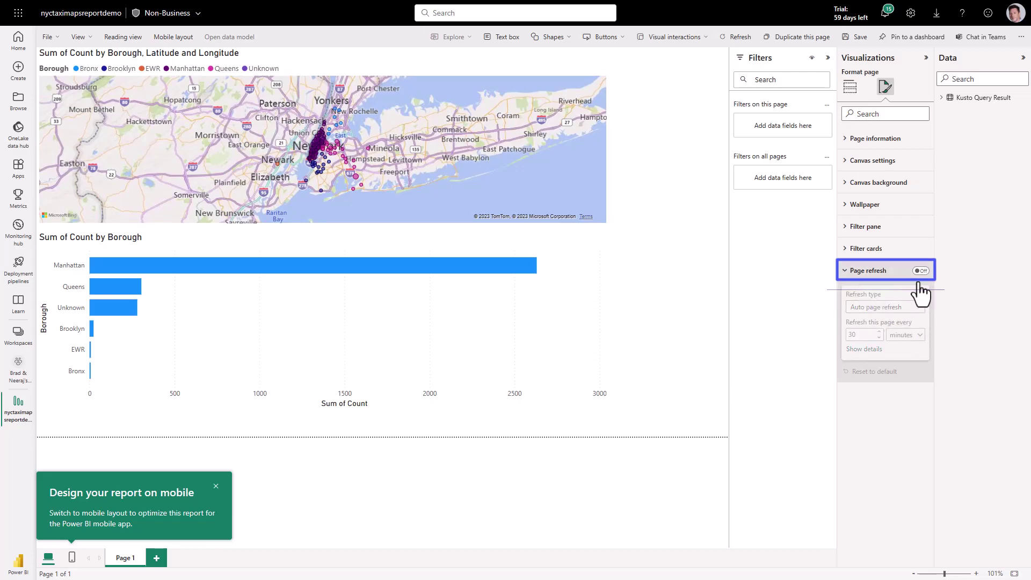
left_click(920, 271)
double_click(859, 334)
left_click(913, 335)
left_click(909, 350)
left_click(48, 37)
left_click(73, 69)
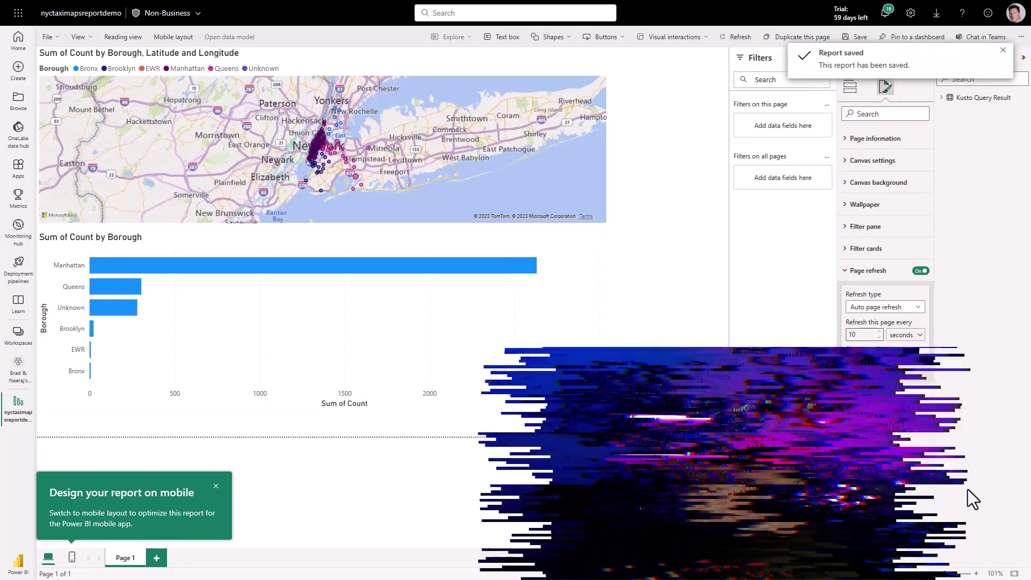